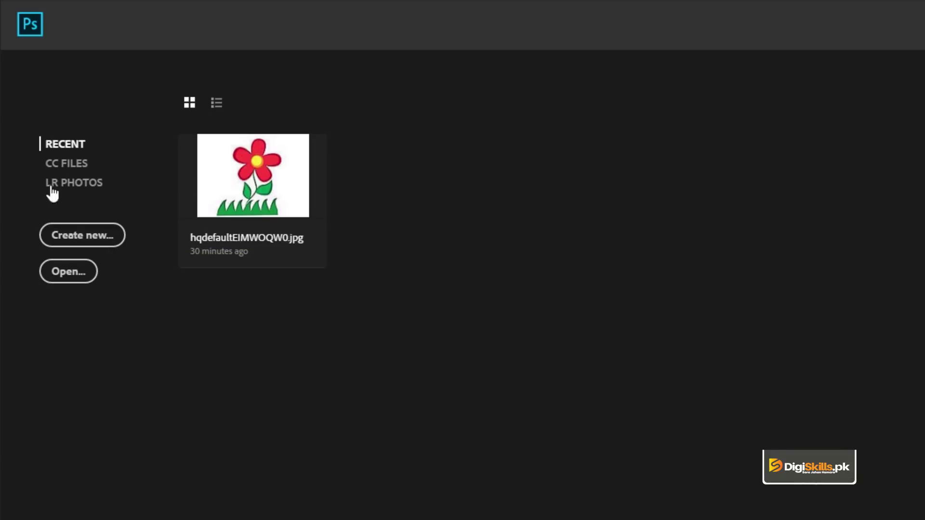
- Examine the new-document settings and the files available to open, dismissing both dialogs without creating or opening anything
{"action": "left_click", "coordinate": [78, 243]}
{"action": "mouse_move", "coordinate": [666, 136]}
{"action": "left_mouse_down"}
{"action": "mouse_move", "coordinate": [675, 128]}
{"action": "mouse_move", "coordinate": [658, 134]}
{"action": "left_mouse_up"}
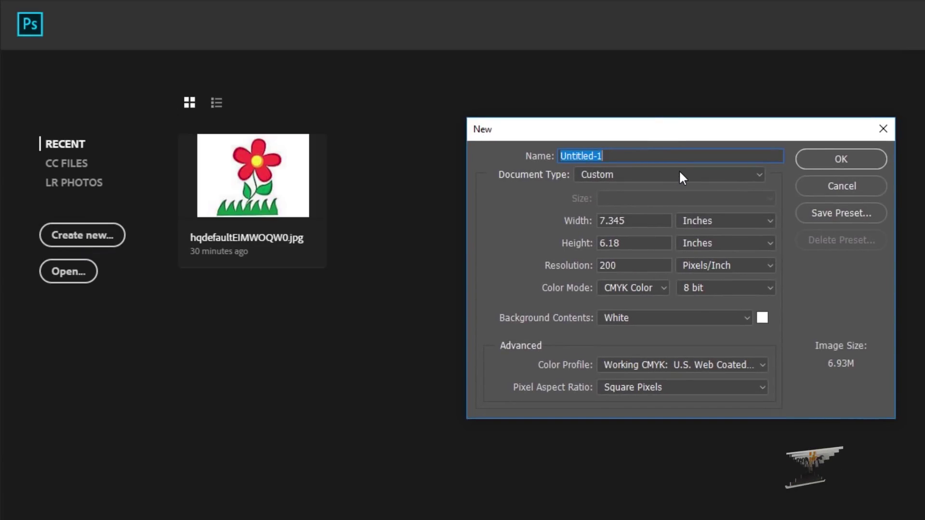
{"action": "left_click", "coordinate": [679, 155]}
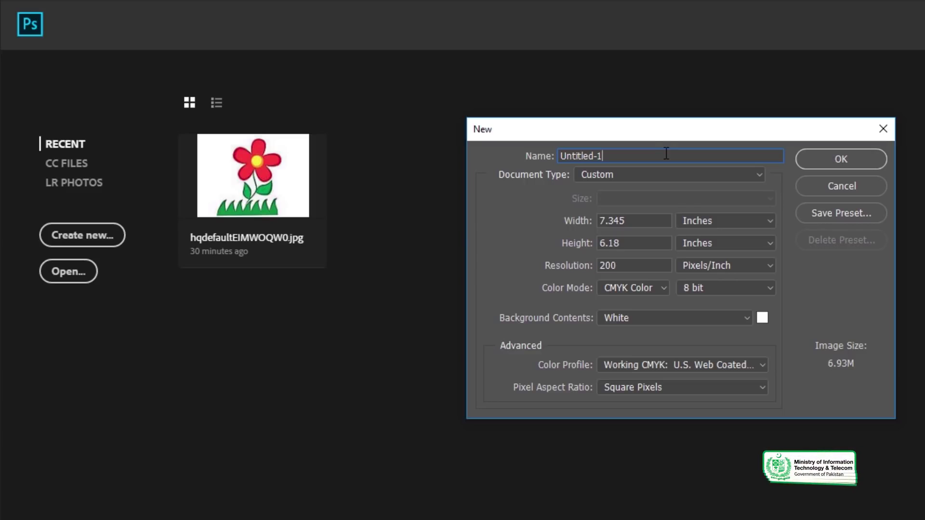
{"action": "left_click", "coordinate": [827, 180]}
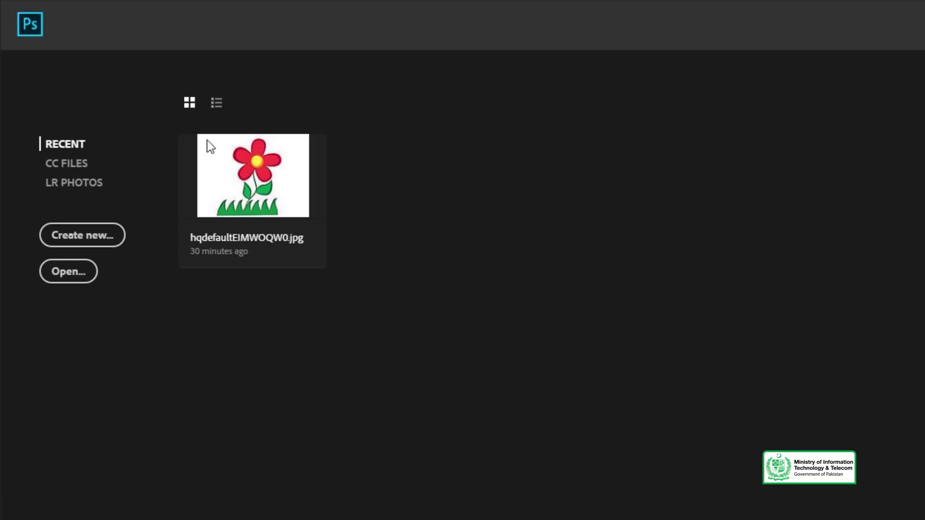
{"action": "left_click", "coordinate": [69, 273]}
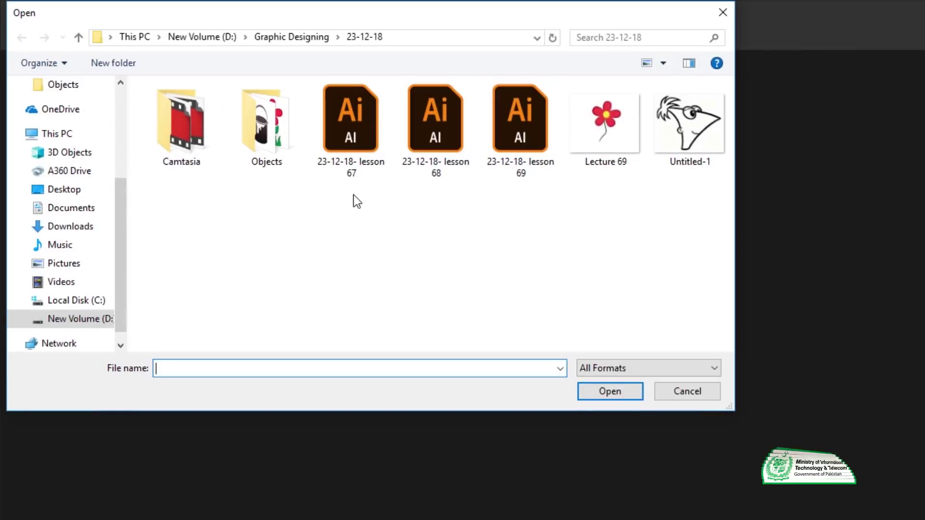
{"action": "left_click", "coordinate": [606, 134]}
{"action": "left_click", "coordinate": [664, 135]}
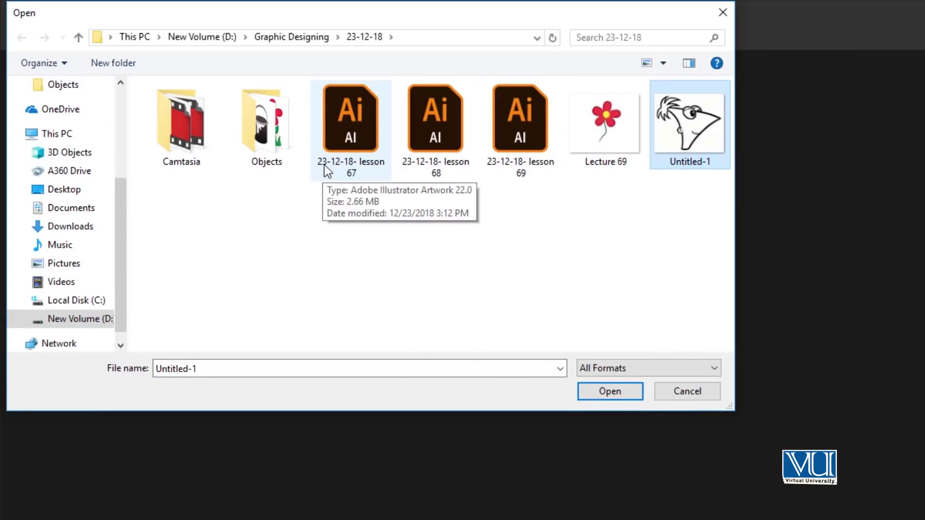
{"action": "left_click", "coordinate": [700, 392]}
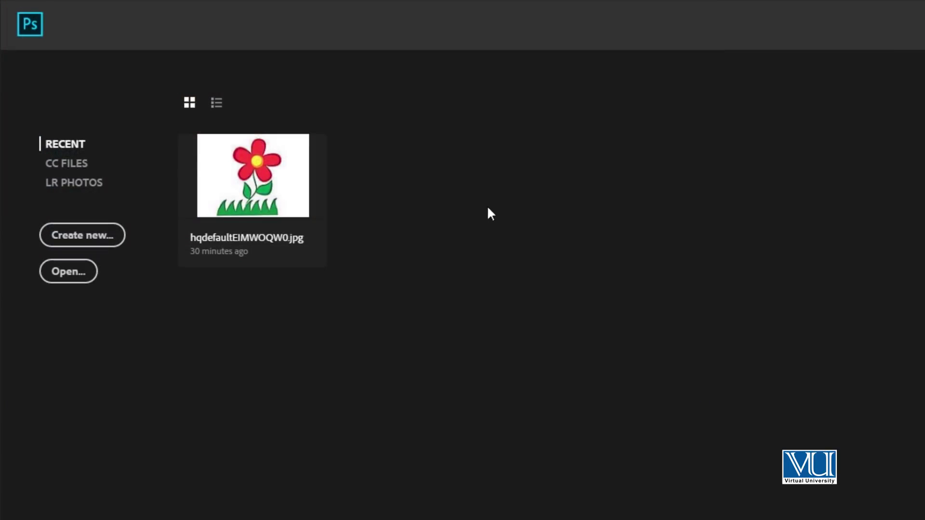
- Create a blank CMYK, 8-bit document with a white background using the preset values, and shift the floating toolbox slightly
{"action": "left_click", "coordinate": [102, 234]}
{"action": "left_click", "coordinate": [840, 159]}
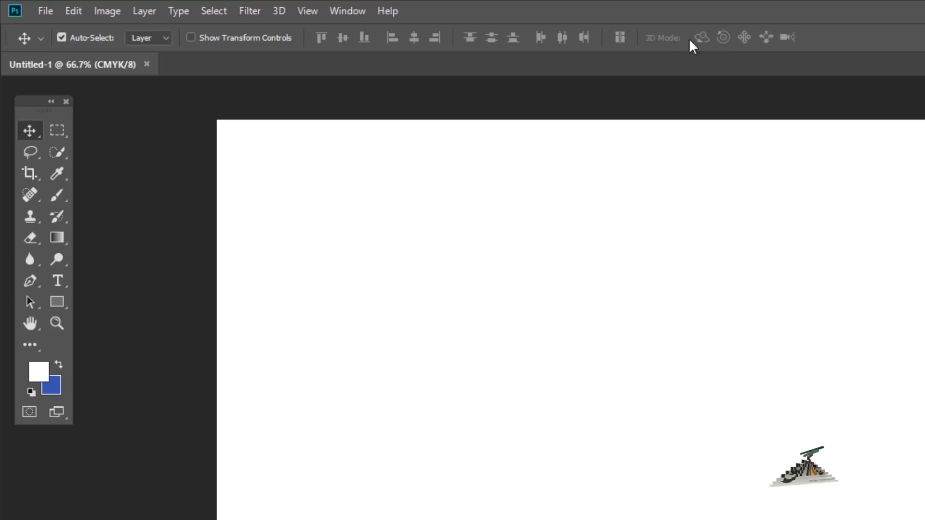
{"action": "left_click_drag", "start_coordinate": [31, 107], "coordinate": [41, 129]}
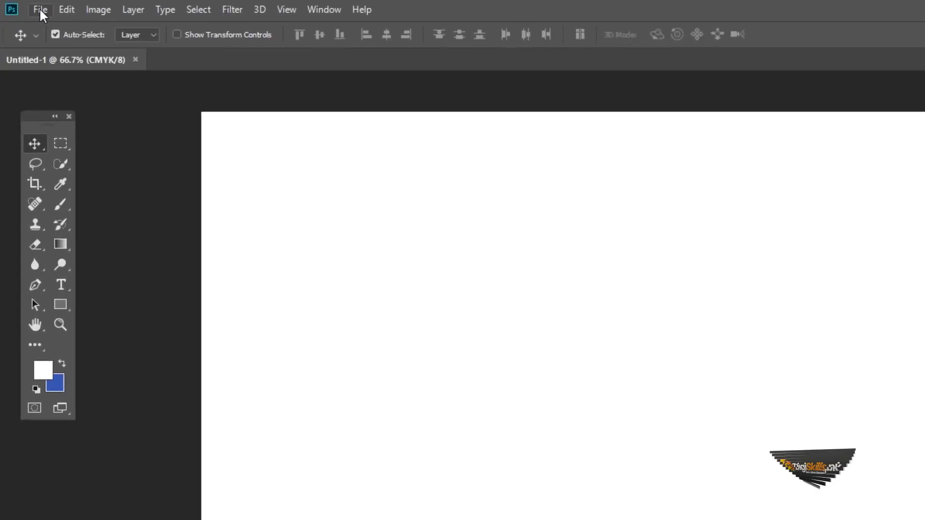
- Examine the available file, editing, image and layer commands without running any of them
{"action": "left_click", "coordinate": [27, 7]}
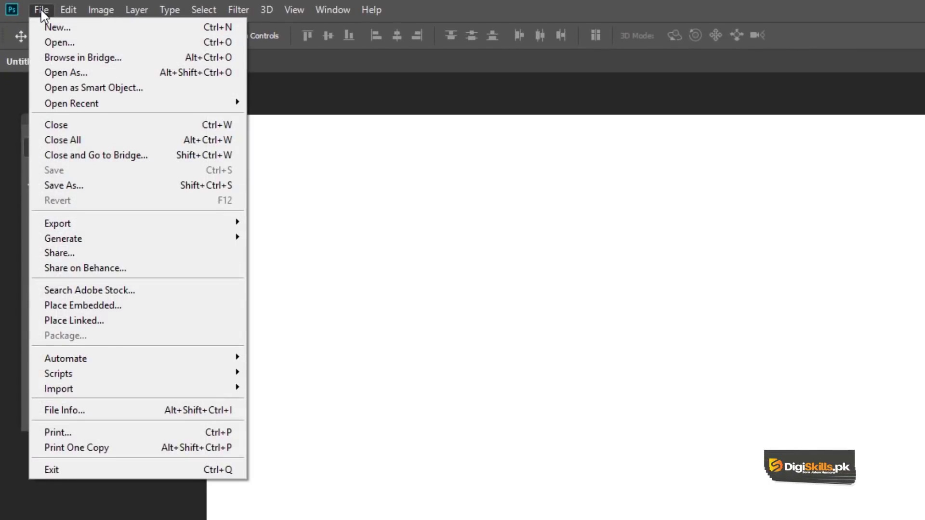
{"action": "left_click", "coordinate": [45, 28]}
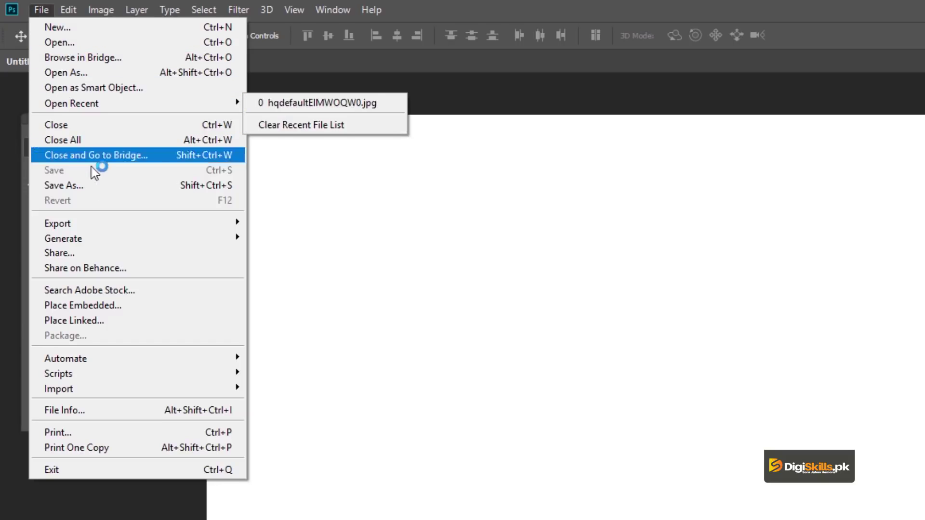
{"action": "mouse_move", "coordinate": [98, 232]}
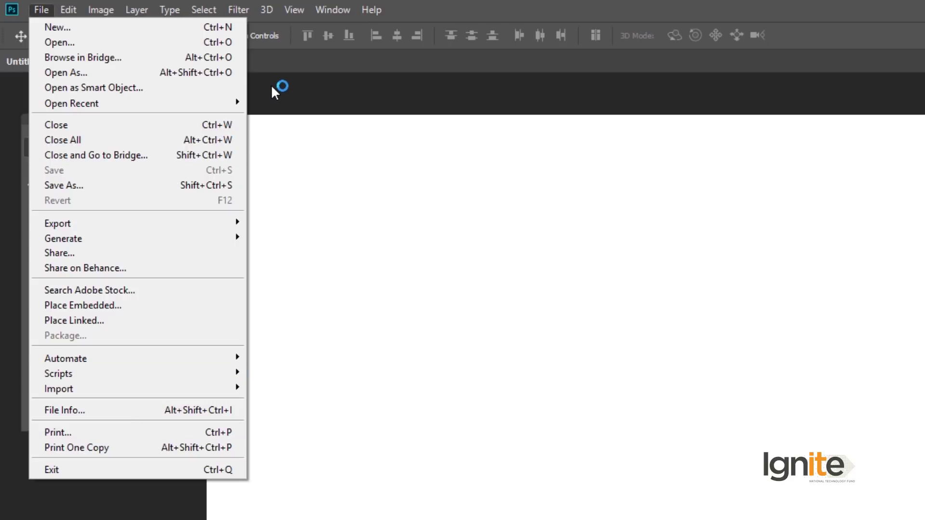
{"action": "mouse_move", "coordinate": [70, 11]}
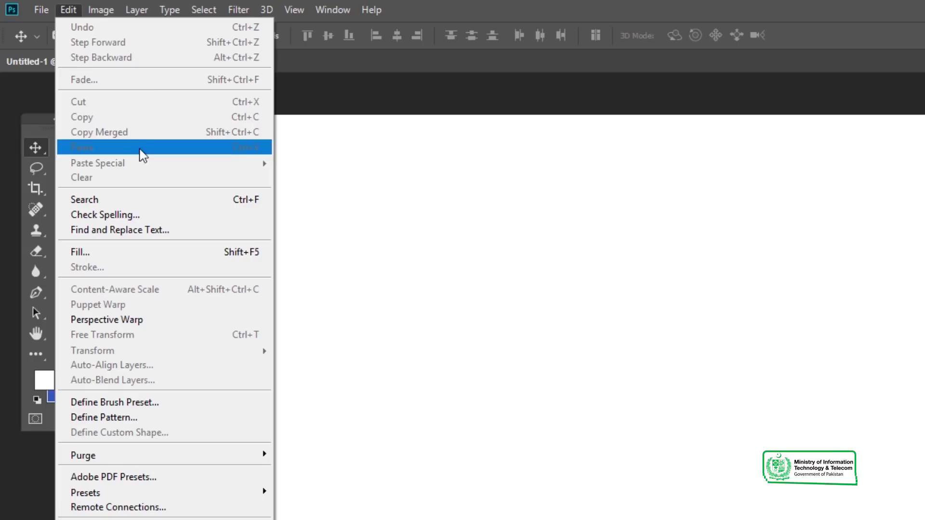
{"action": "left_click", "coordinate": [70, 12]}
{"action": "left_click", "coordinate": [70, 11]}
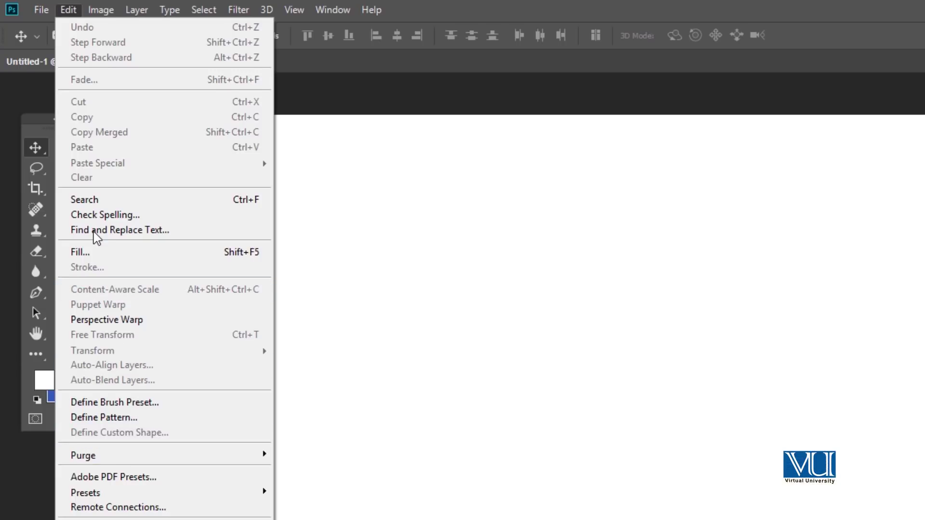
{"action": "left_click", "coordinate": [101, 9]}
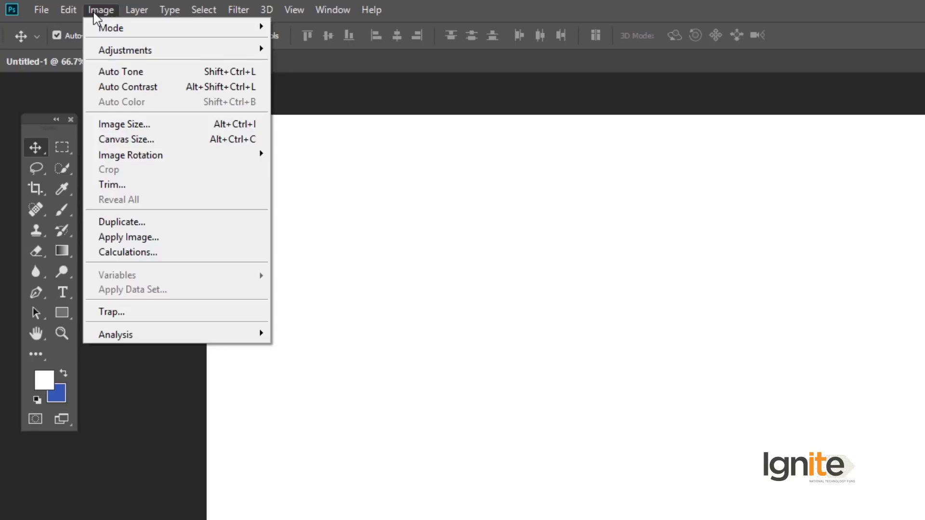
{"action": "left_click", "coordinate": [94, 14]}
{"action": "left_click", "coordinate": [137, 16]}
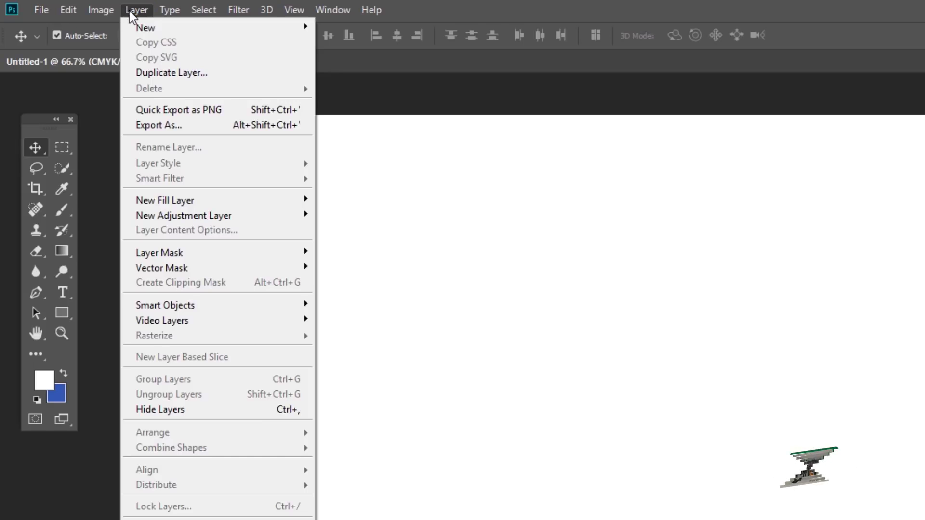
{"action": "left_click", "coordinate": [136, 14]}
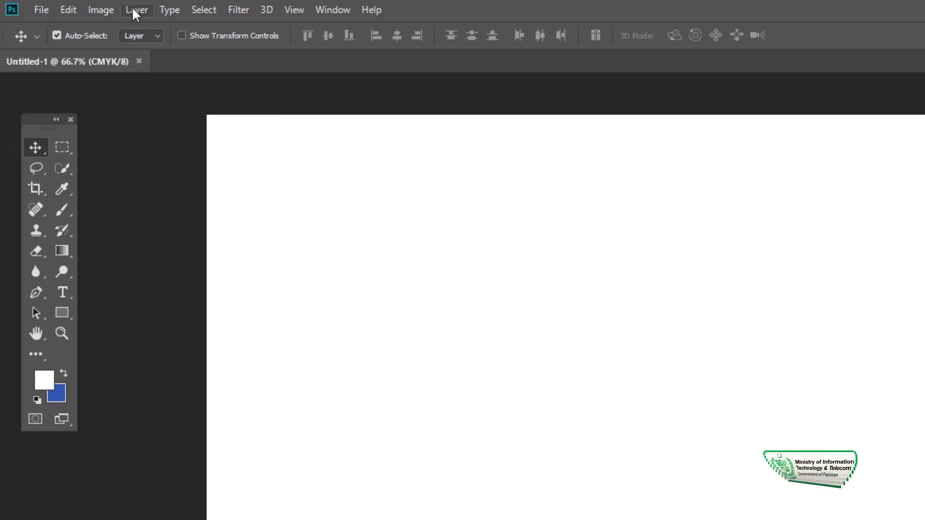
- Examine the available type, selection, filter, view and window commands without running any of them
{"action": "left_click", "coordinate": [170, 11]}
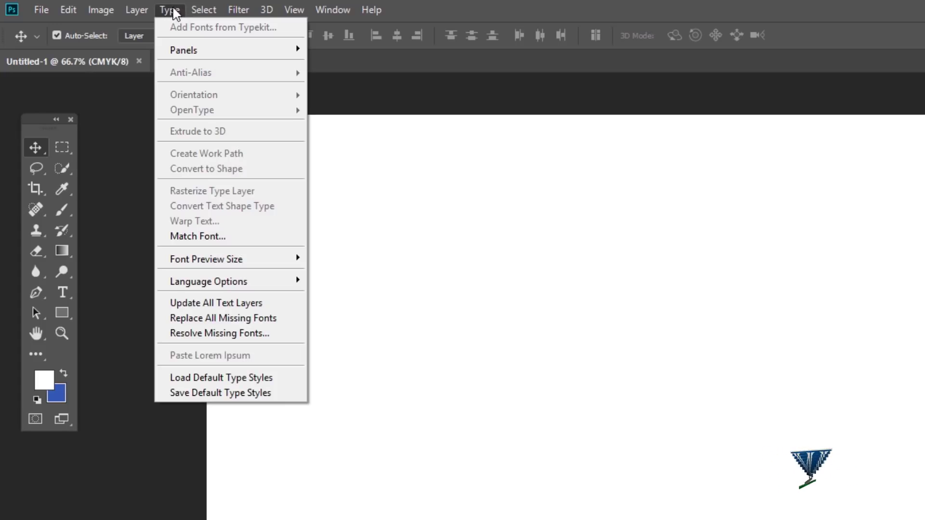
{"action": "left_click", "coordinate": [173, 11]}
{"action": "left_click", "coordinate": [173, 10]}
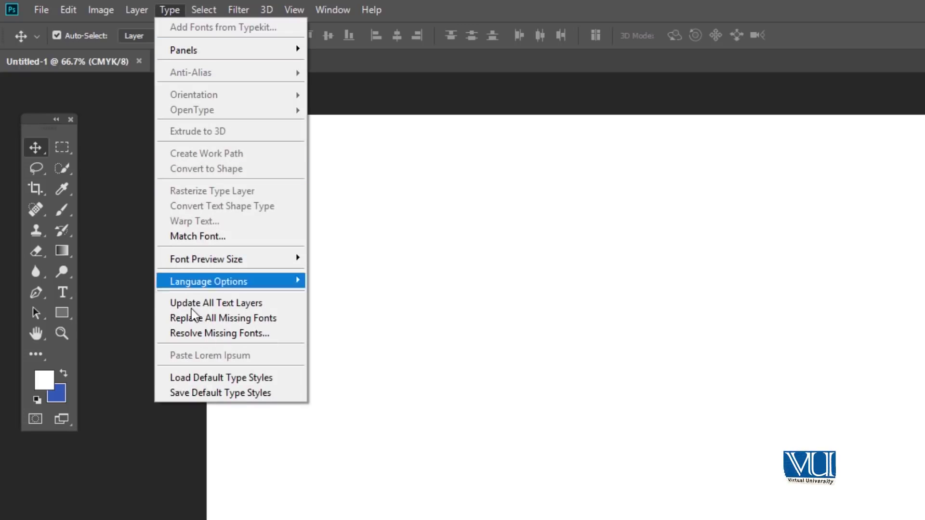
{"action": "left_click", "coordinate": [176, 11]}
{"action": "left_click", "coordinate": [201, 12]}
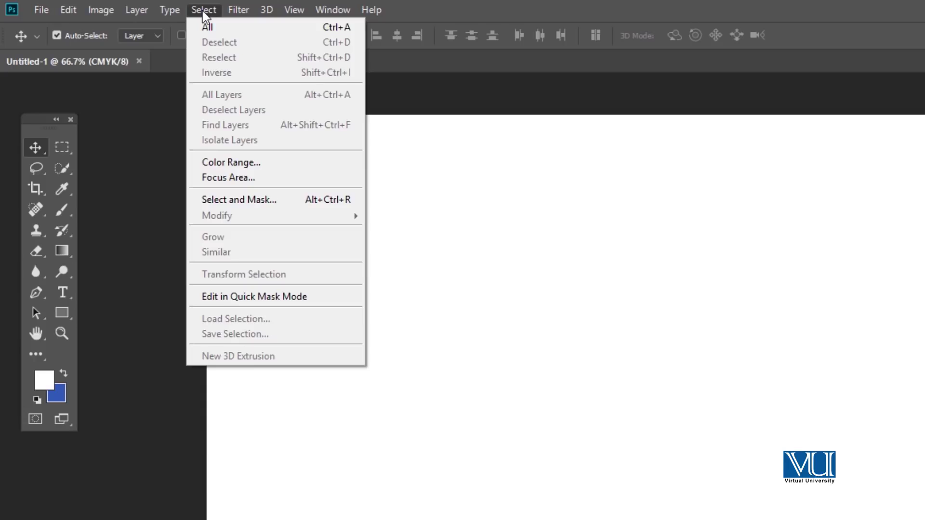
{"action": "left_click", "coordinate": [203, 13]}
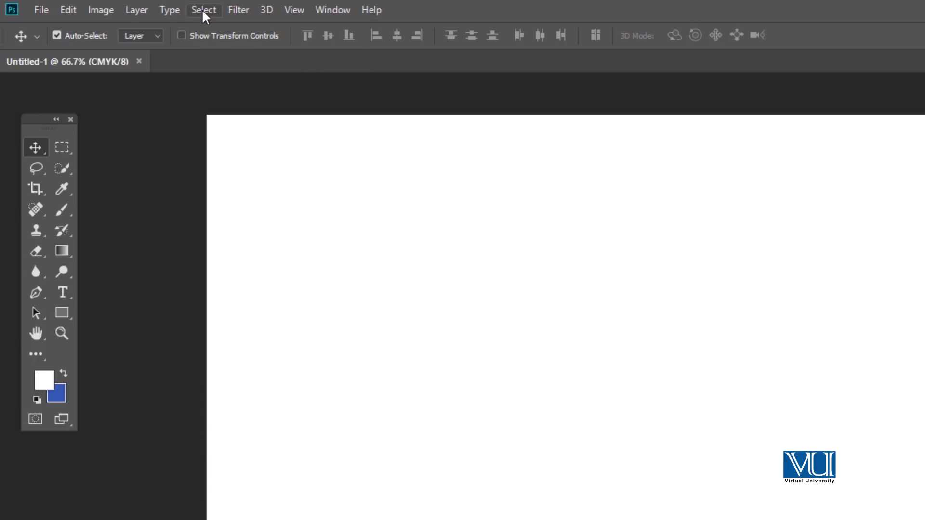
{"action": "left_click", "coordinate": [238, 10]}
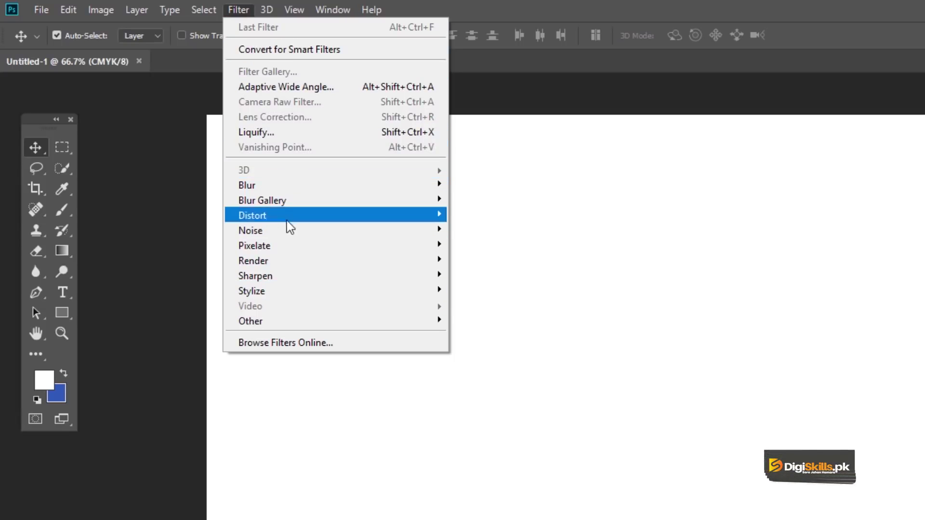
{"action": "left_click", "coordinate": [239, 10]}
{"action": "left_click", "coordinate": [296, 12]}
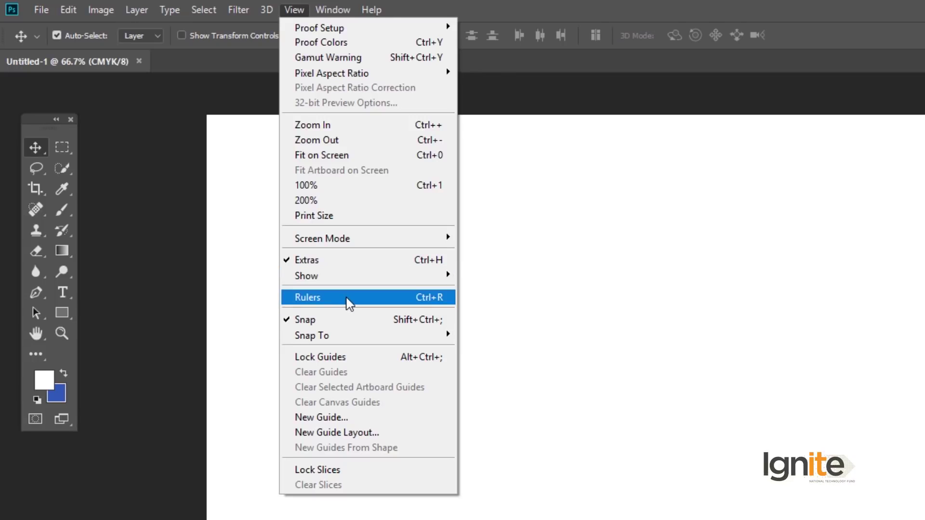
{"action": "left_click", "coordinate": [294, 10]}
{"action": "left_click", "coordinate": [331, 11]}
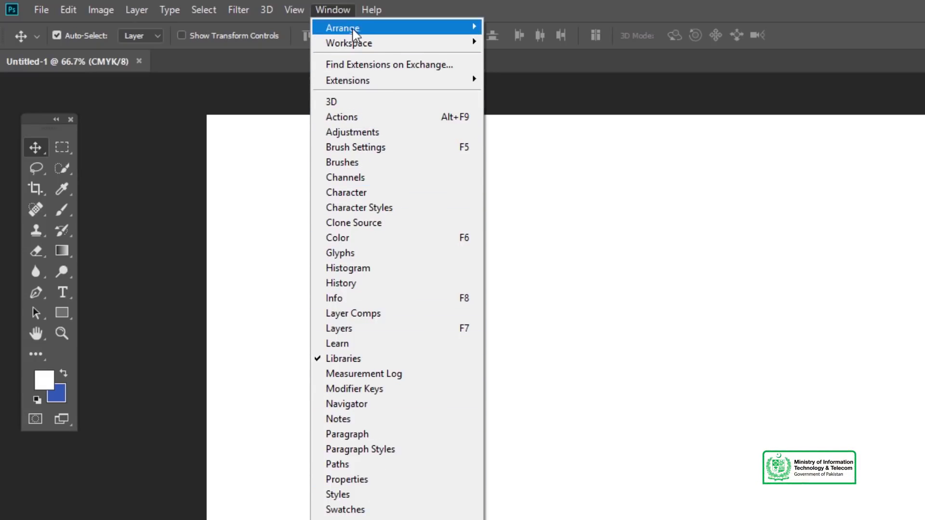
{"action": "left_click", "coordinate": [333, 11]}
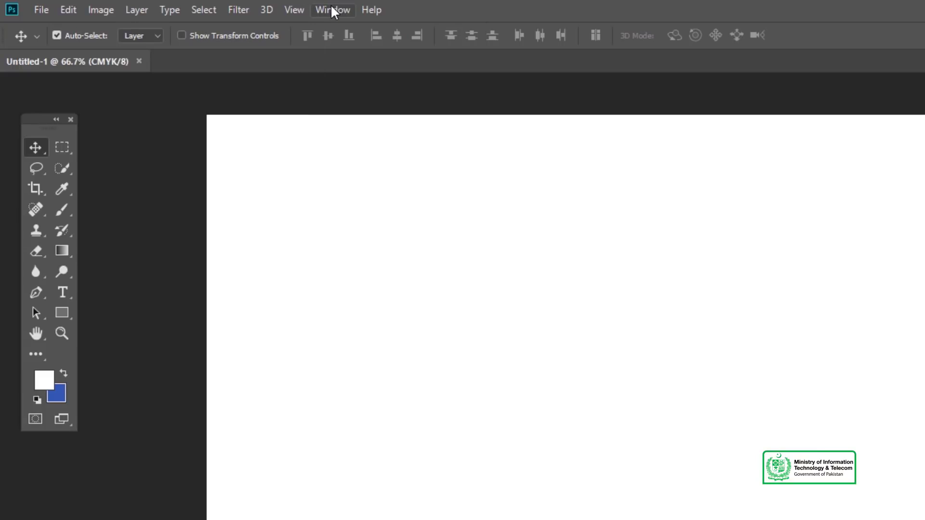
- Examine the toolbox tools and their options, including marquee, quick selection, crop, eyedropper, healing, clone stamp, history brush and the lasso variants
{"action": "left_click_drag", "start_coordinate": [54, 120], "coordinate": [52, 107]}
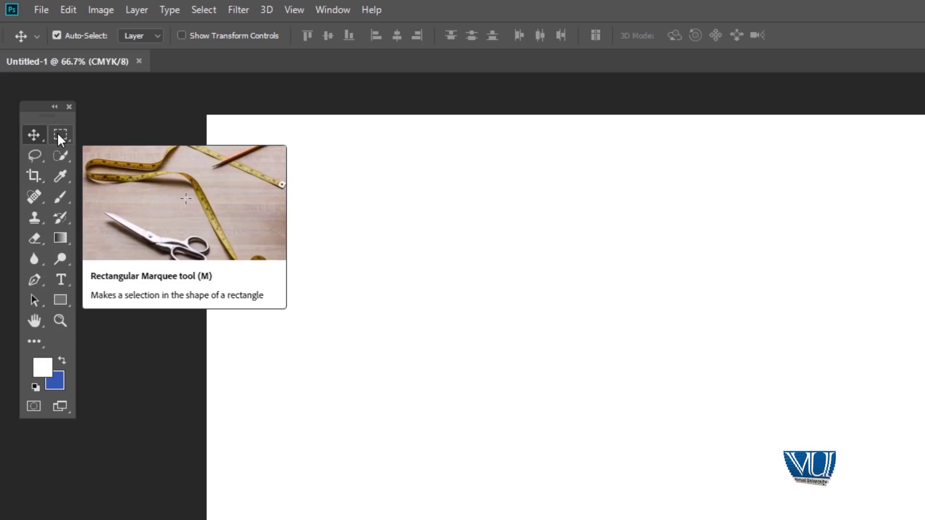
{"action": "left_click", "coordinate": [59, 135]}
{"action": "left_click", "coordinate": [58, 156]}
{"action": "key", "text": "c"}
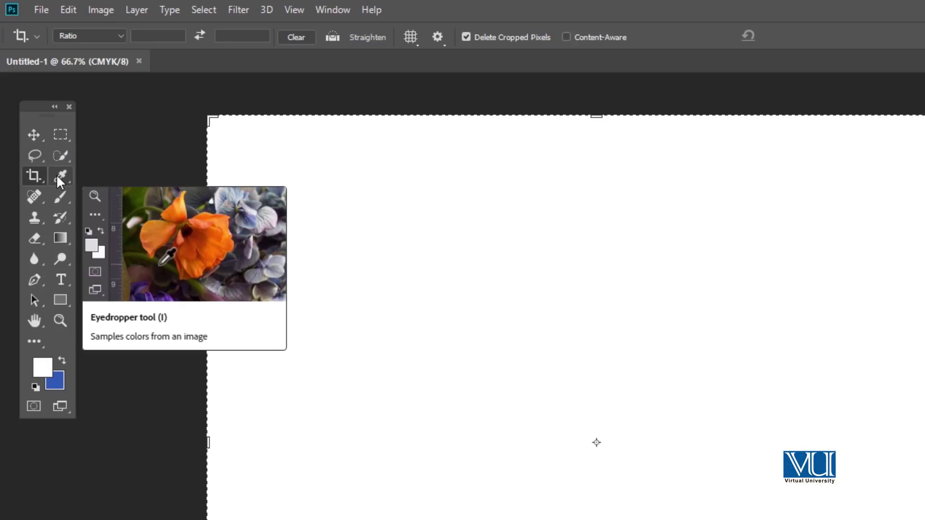
{"action": "left_click", "coordinate": [57, 177]}
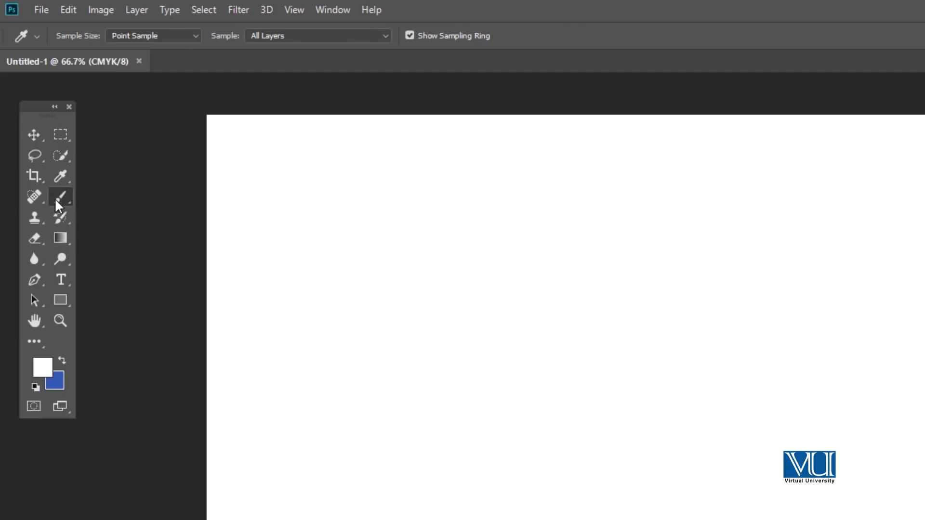
{"action": "left_click", "coordinate": [33, 197]}
{"action": "left_click", "coordinate": [39, 221]}
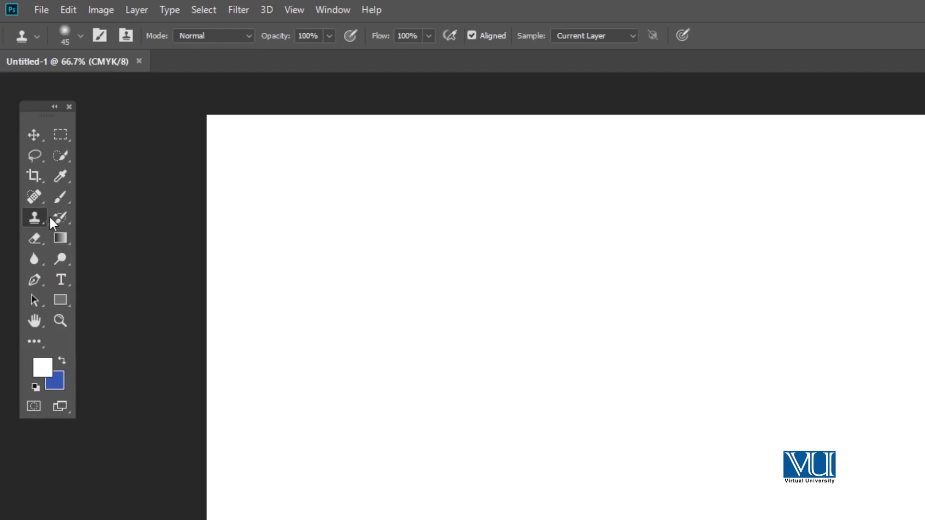
{"action": "left_click", "coordinate": [57, 215]}
{"action": "left_click", "coordinate": [42, 152]}
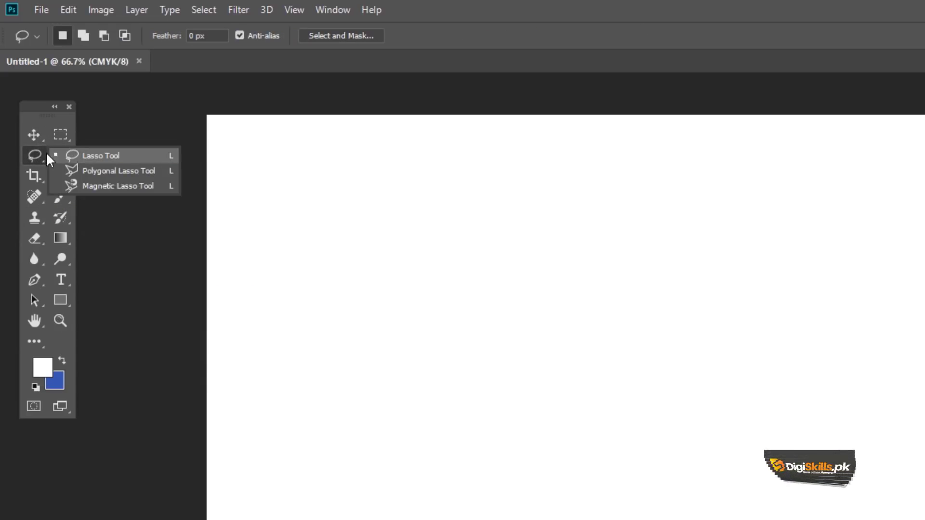
{"action": "left_click", "coordinate": [36, 152]}
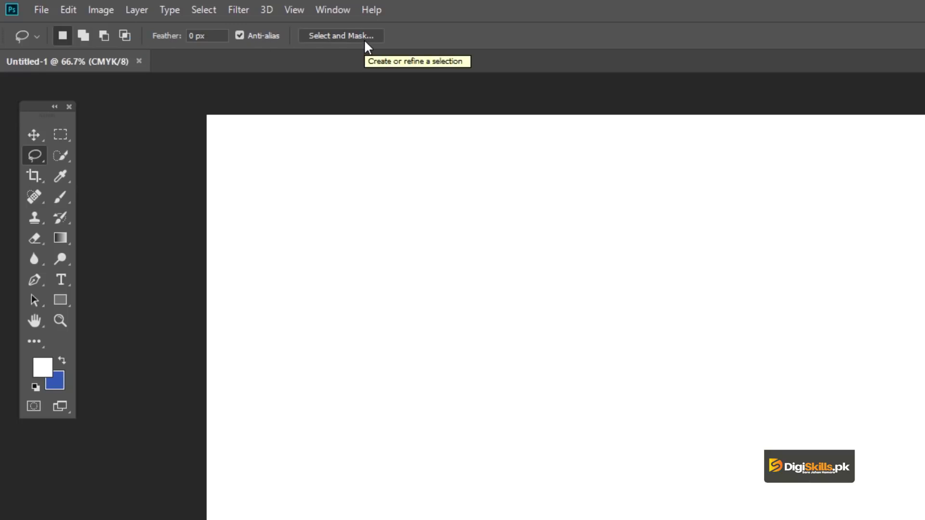
- Reposition the floating toolbox beside the canvas and activate the Move tool
{"action": "left_click_drag", "start_coordinate": [25, 105], "coordinate": [37, 124]}
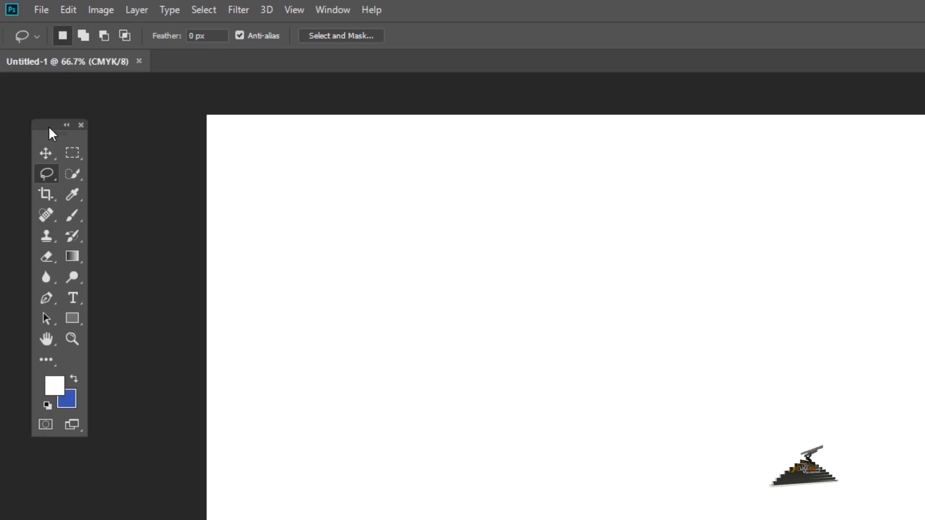
{"action": "left_click_drag", "start_coordinate": [45, 124], "coordinate": [37, 120]}
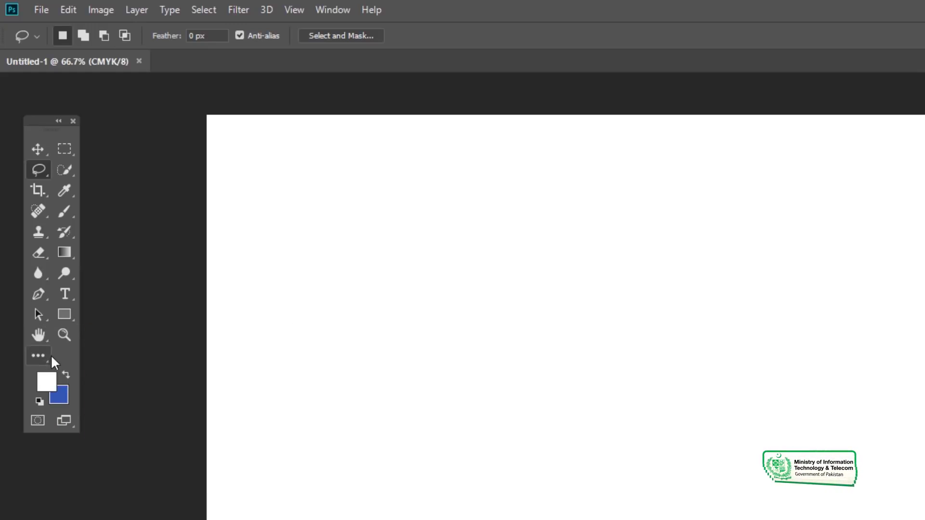
{"action": "left_click_drag", "start_coordinate": [44, 124], "coordinate": [65, 142]}
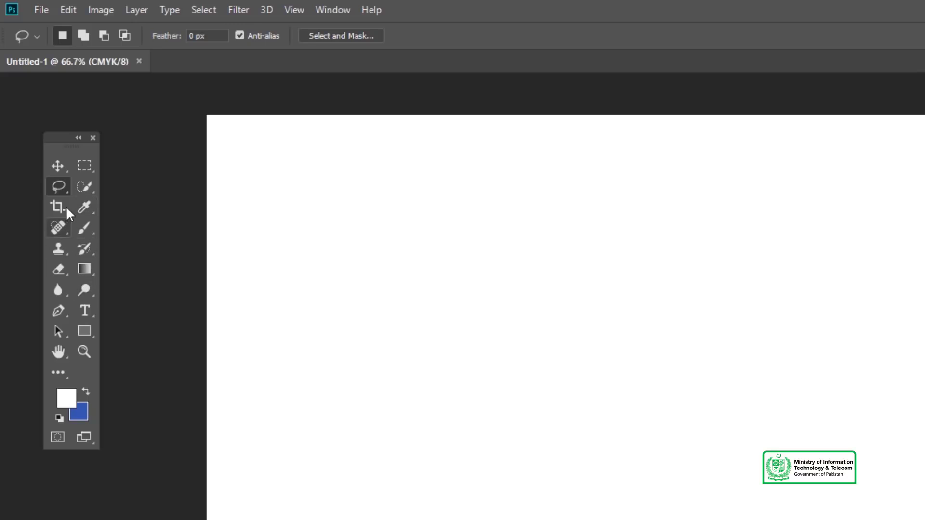
{"action": "left_click_drag", "start_coordinate": [54, 137], "coordinate": [33, 112]}
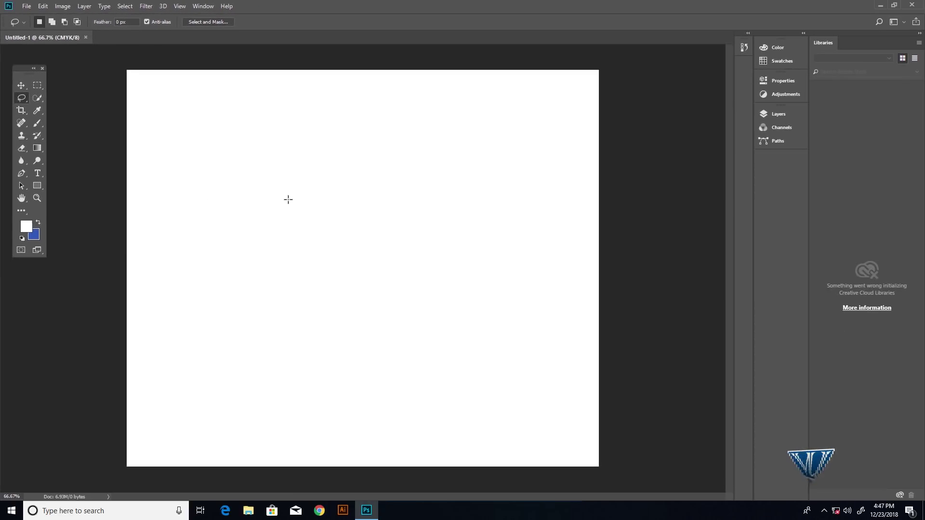
{"action": "key", "text": "v"}
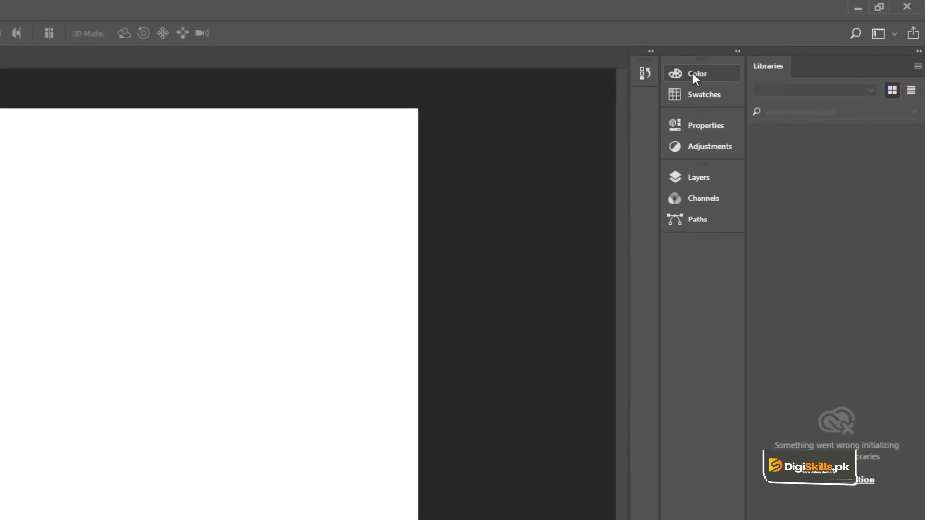
- View the contents of Color, Swatches, Properties and Adjustments one after another, leaving each collapsed
{"action": "left_click", "coordinate": [692, 72]}
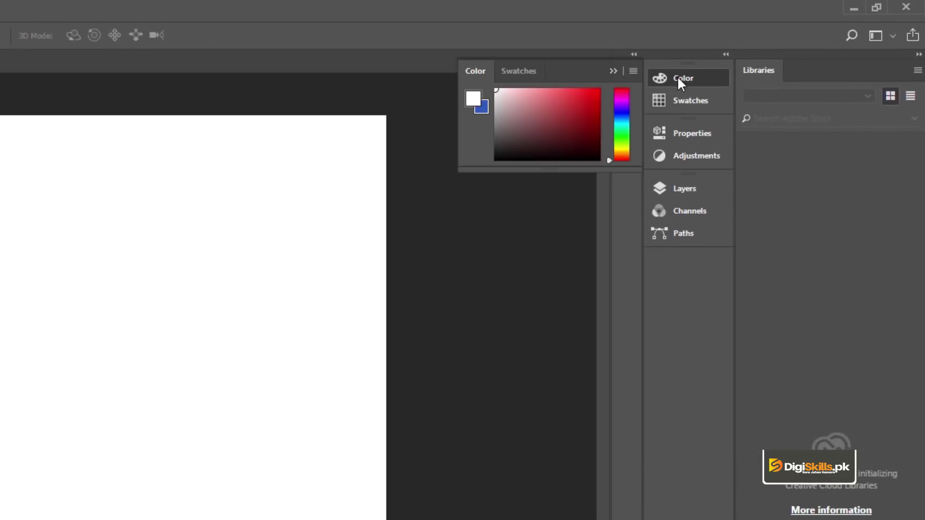
{"action": "left_click", "coordinate": [690, 76]}
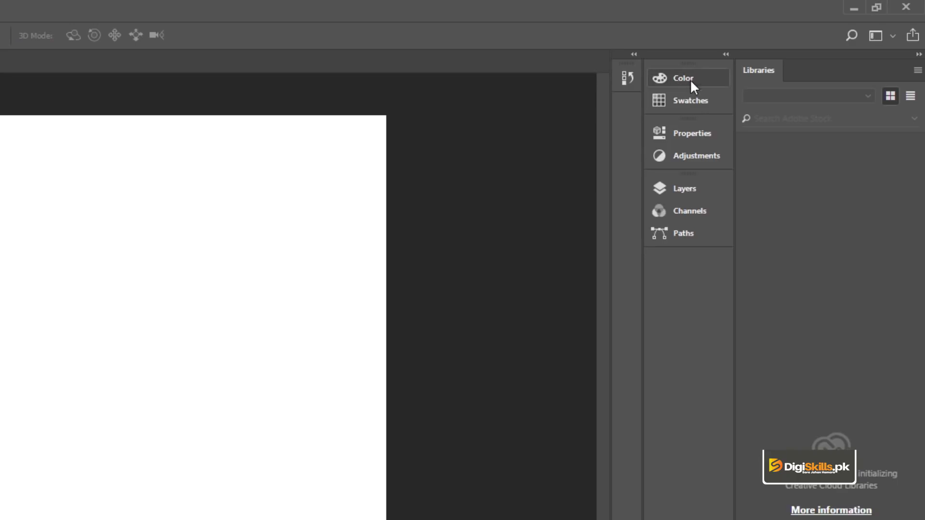
{"action": "left_click", "coordinate": [693, 96]}
{"action": "left_click", "coordinate": [692, 98]}
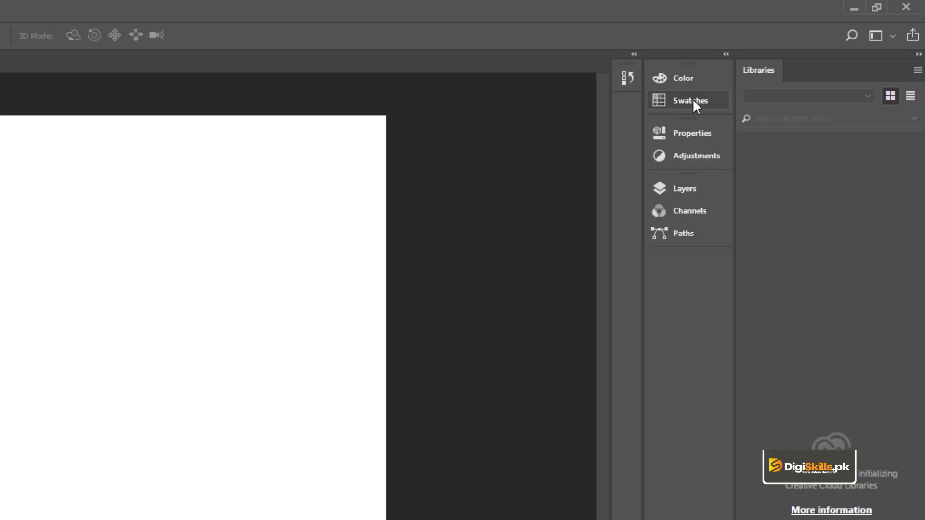
{"action": "left_click", "coordinate": [688, 129]}
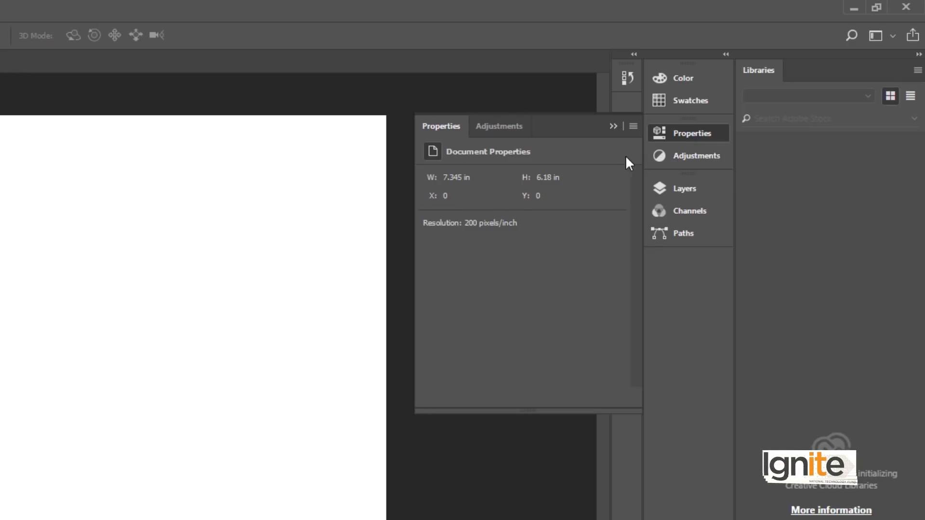
{"action": "left_click", "coordinate": [681, 158]}
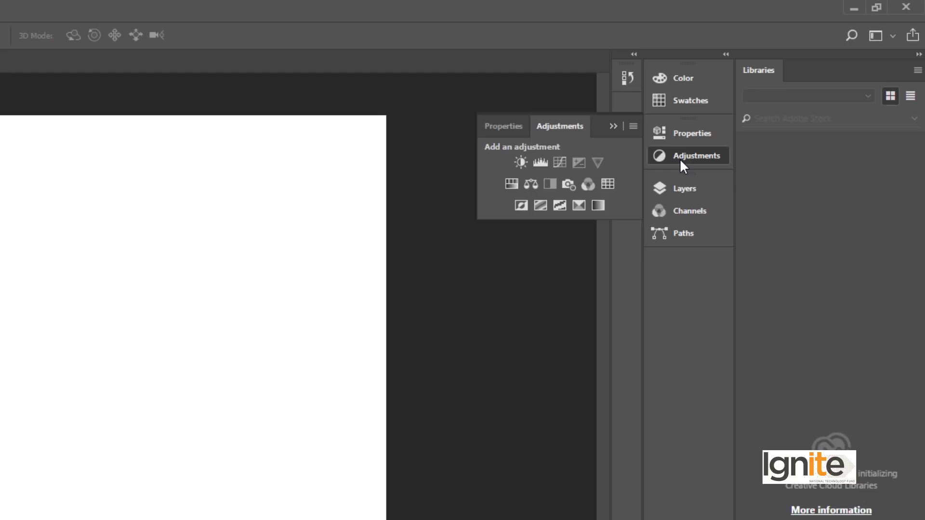
{"action": "left_click", "coordinate": [681, 158]}
- View the contents of Layers, Channels and Paths one after another, leaving each collapsed
{"action": "left_click", "coordinate": [687, 186]}
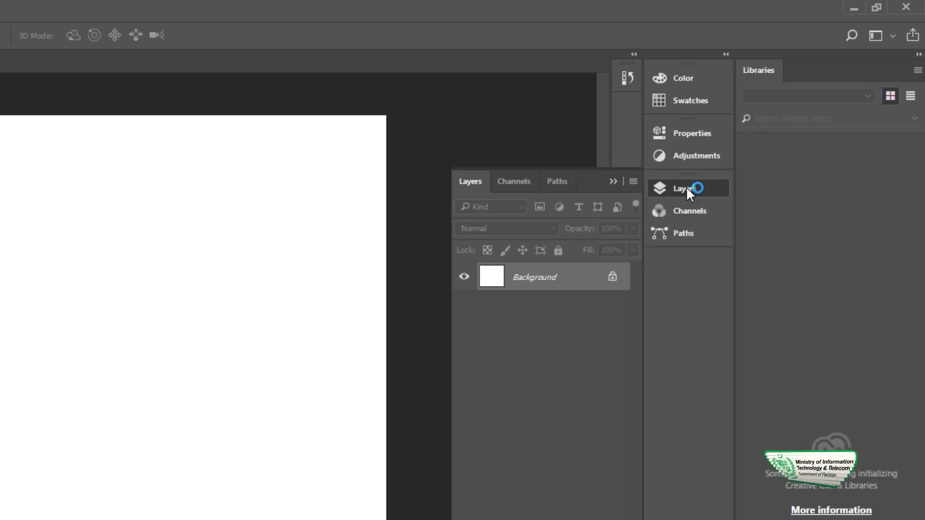
{"action": "left_click", "coordinate": [686, 186]}
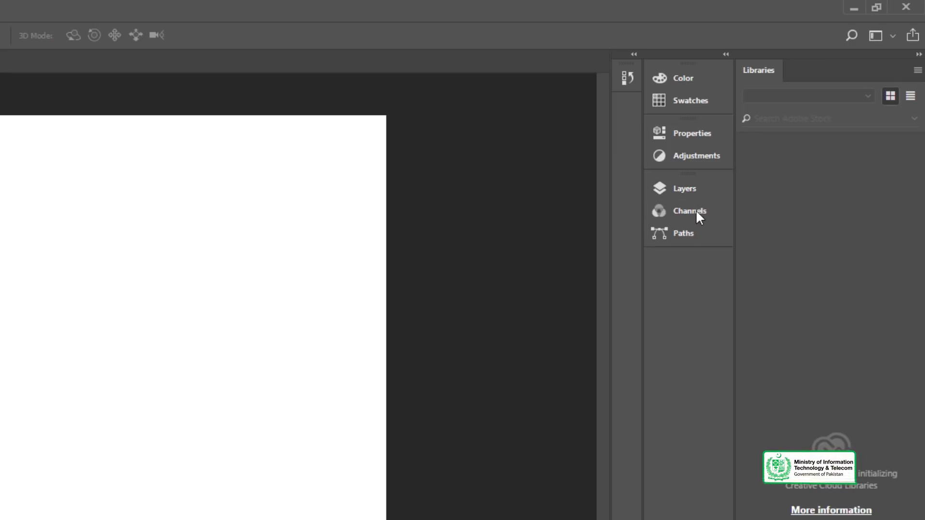
{"action": "left_click", "coordinate": [697, 210]}
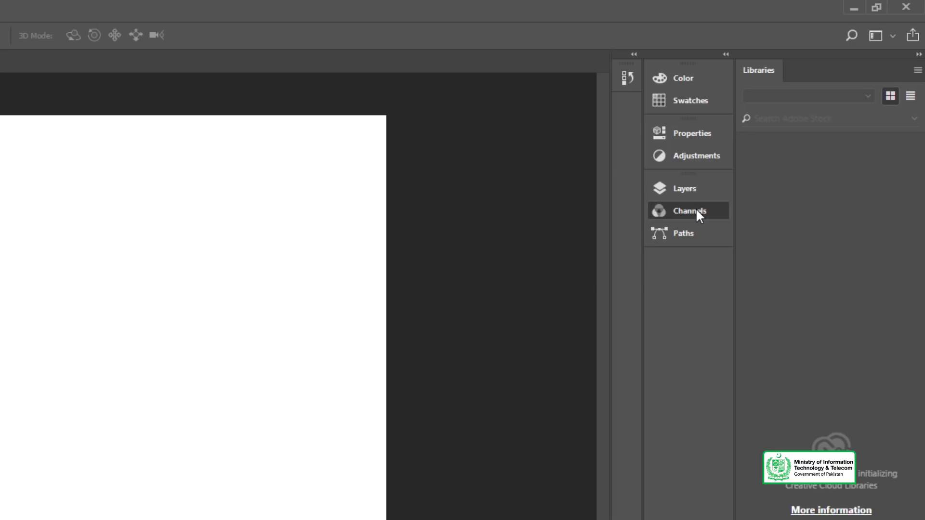
{"action": "left_click", "coordinate": [695, 211]}
{"action": "left_click", "coordinate": [692, 230]}
{"action": "left_click", "coordinate": [692, 230]}
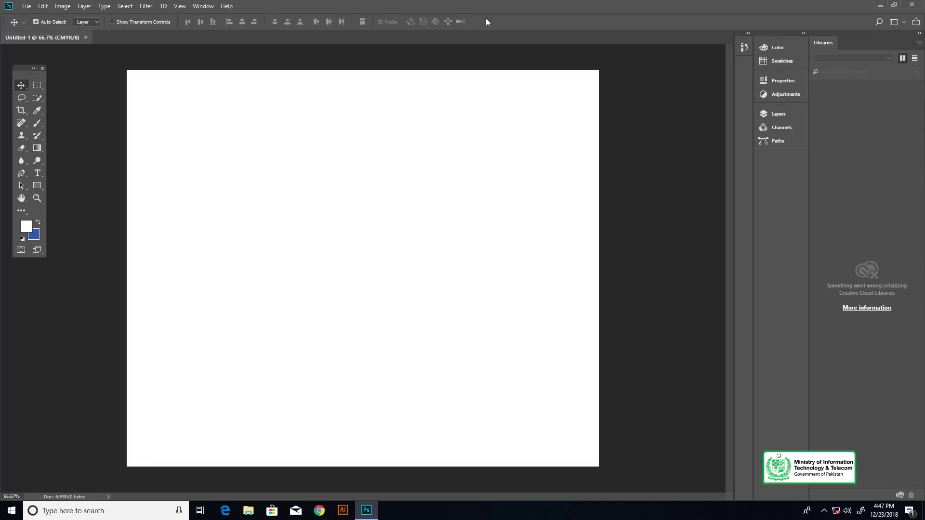
- Preview the Painting, Graphic and Web, and Photography workspaces and return to the Essentials workspace
{"action": "left_click", "coordinate": [902, 23]}
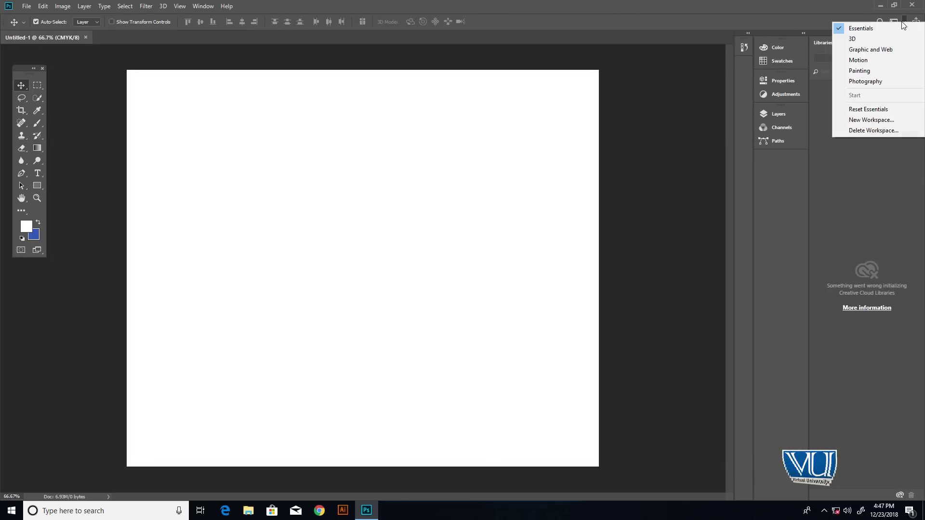
{"action": "left_click", "coordinate": [883, 70]}
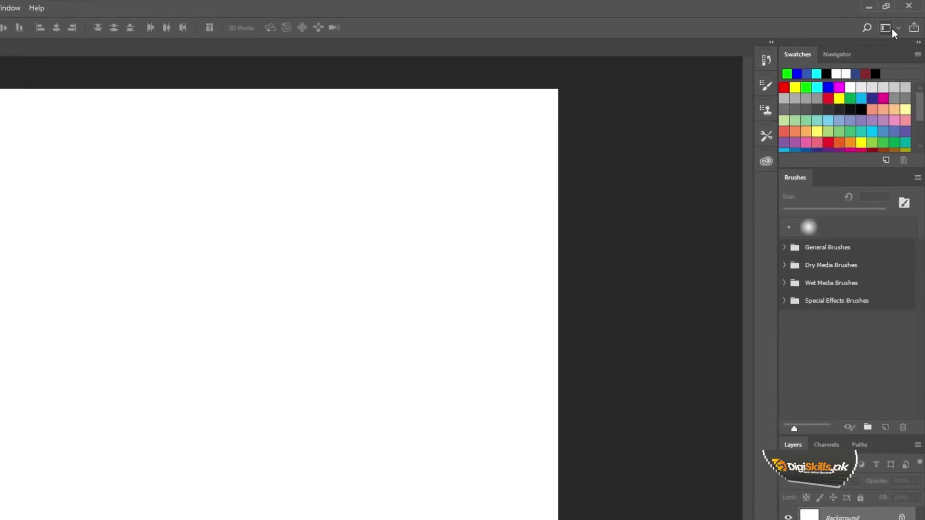
{"action": "left_click", "coordinate": [898, 22]}
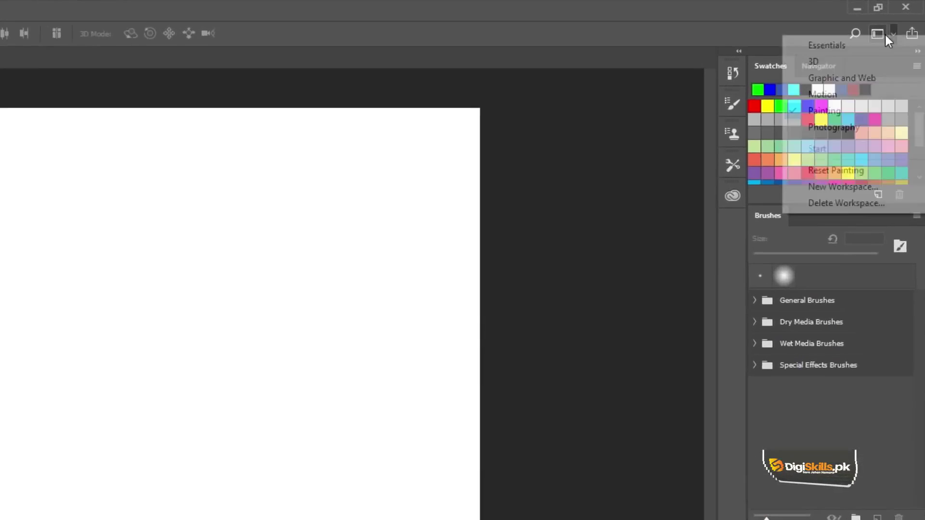
{"action": "left_click", "coordinate": [827, 87]}
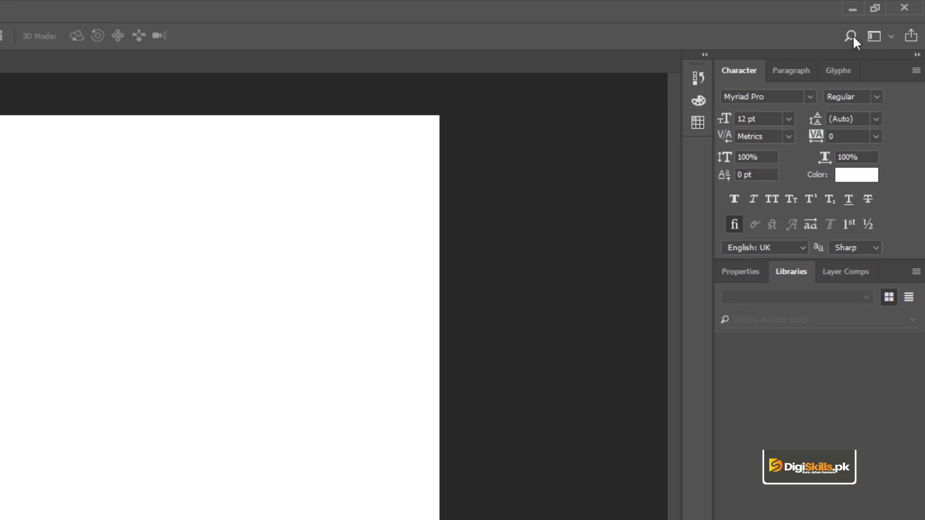
{"action": "left_click", "coordinate": [891, 36]}
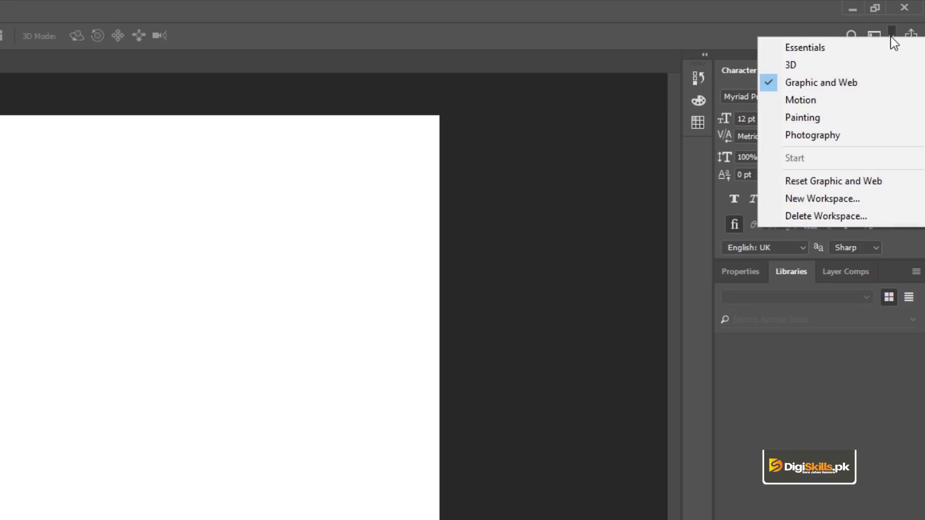
{"action": "left_click", "coordinate": [868, 135]}
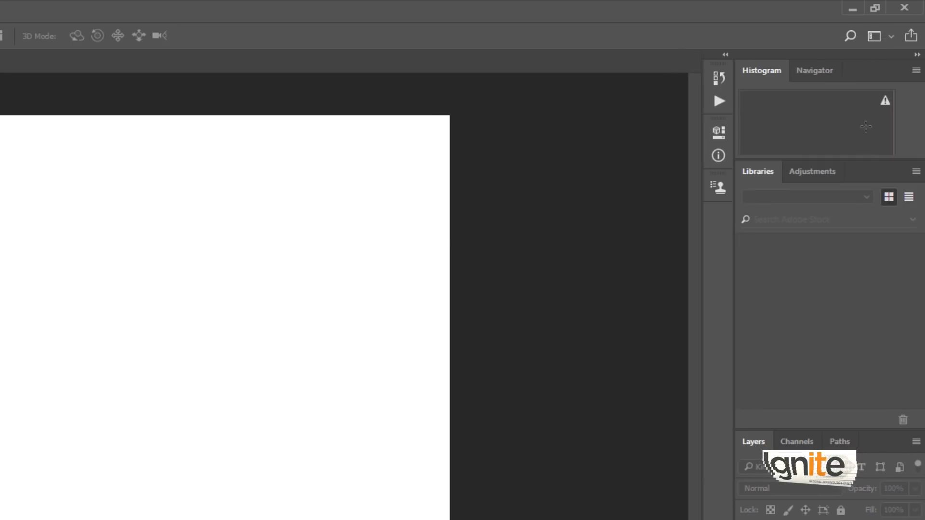
{"action": "left_click", "coordinate": [880, 35]}
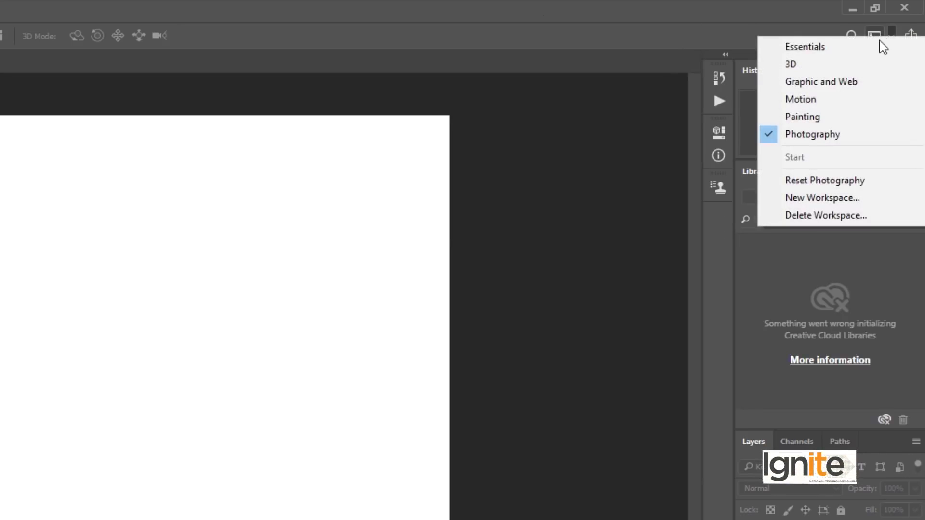
{"action": "left_click", "coordinate": [814, 48]}
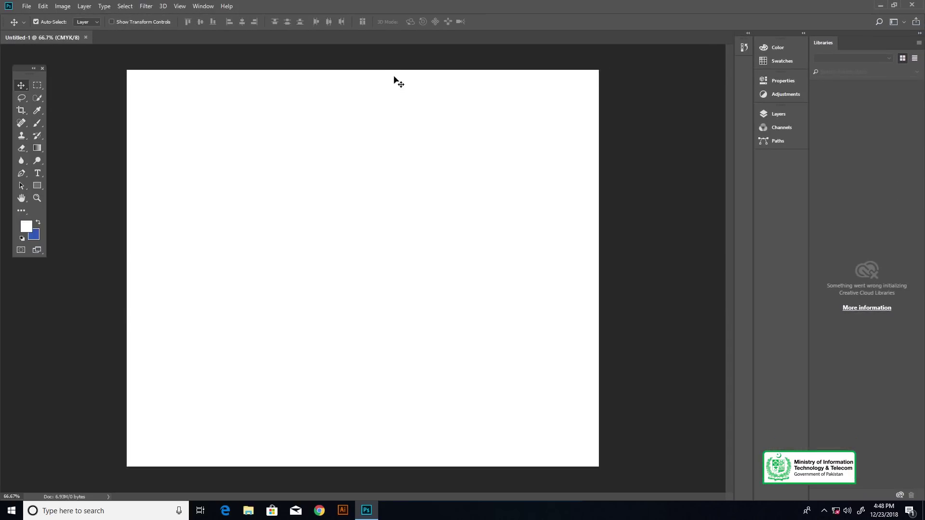